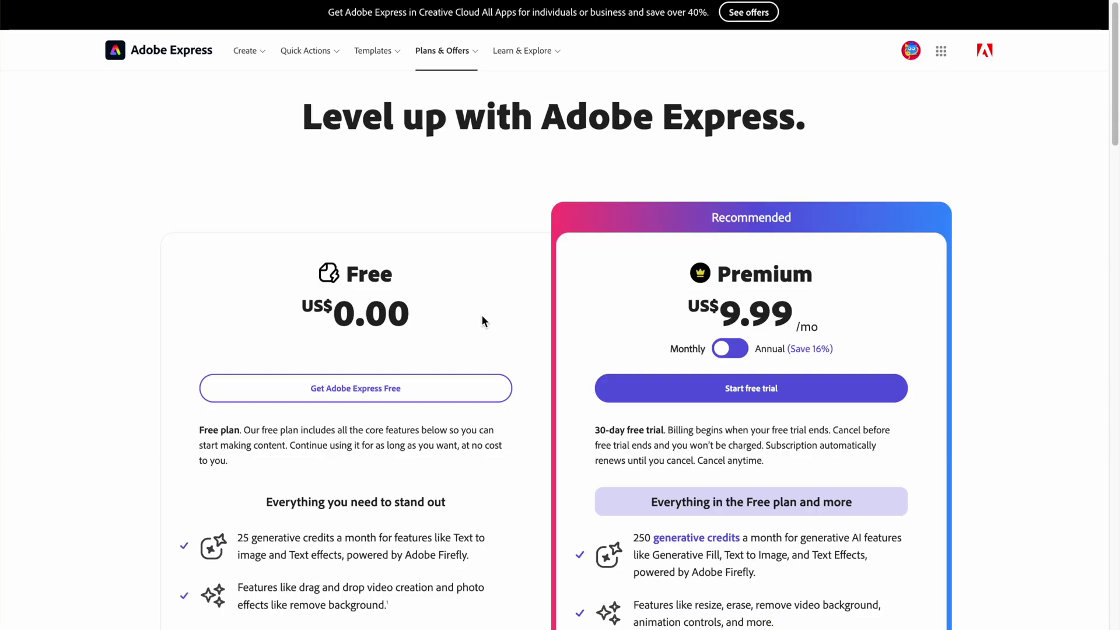
Scroll the Plans & Offers page comparing Free (US$0.00) and Premium (US$9.99/mo).
scroll(482, 316, down, 2)
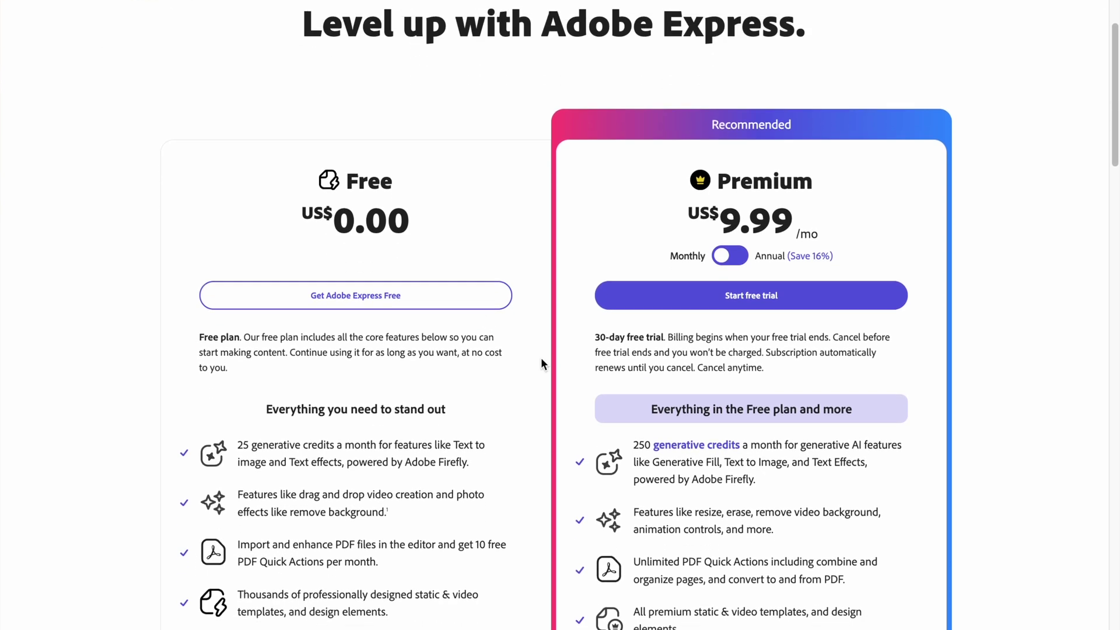
Scroll past the plan comparison and go to the November 2023 Schedule calendar.
scroll(541, 359, down, 5)
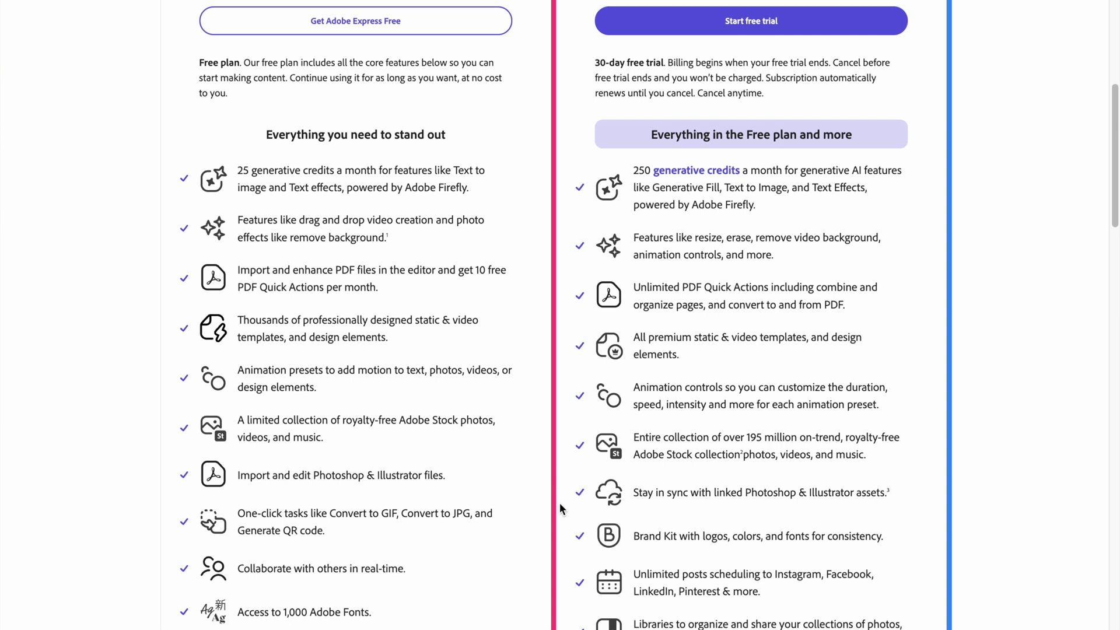
scroll(559, 502, down, 2)
scroll(559, 509, down, 2)
scroll(558, 510, down, 7)
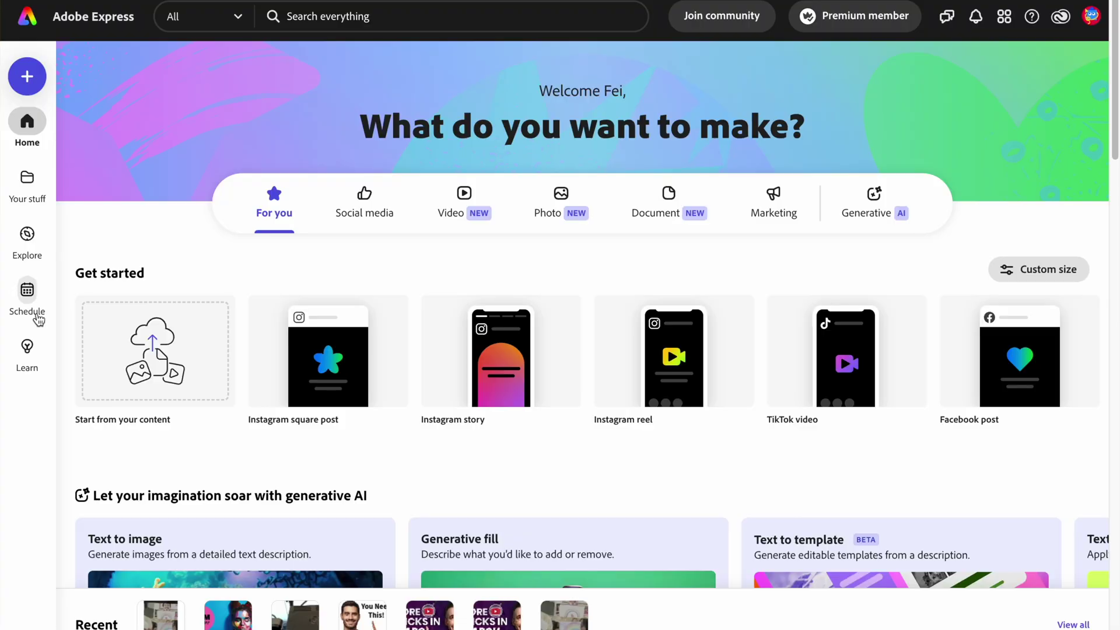
click(37, 318)
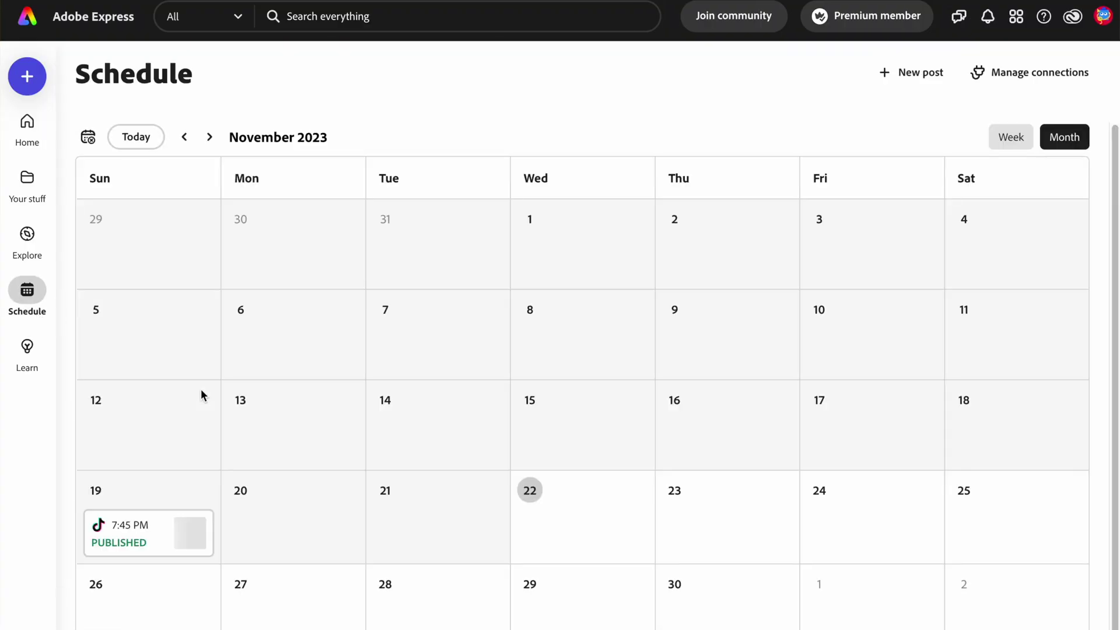
scroll(342, 449, down, 1)
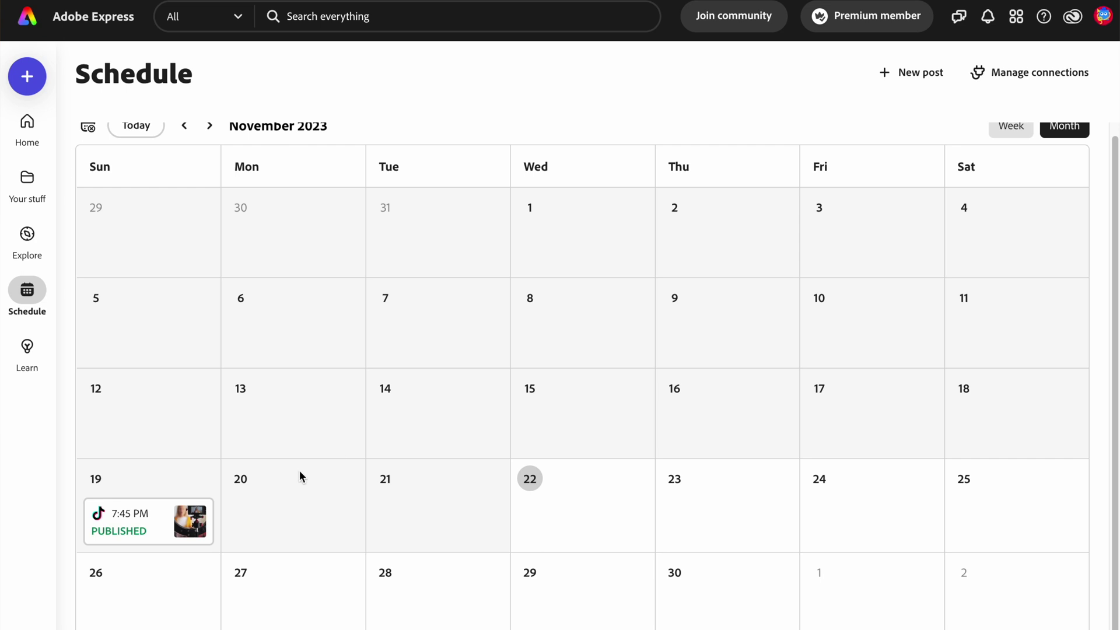
scroll(593, 513, up, 1)
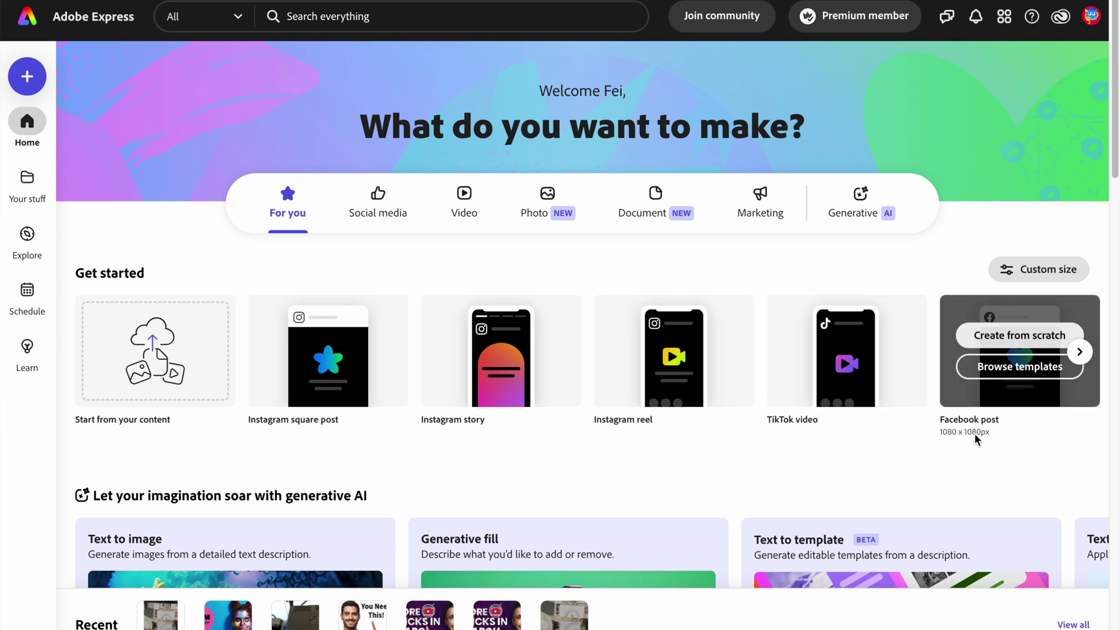
scroll(977, 438, down, 2)
scroll(292, 410, down, 5)
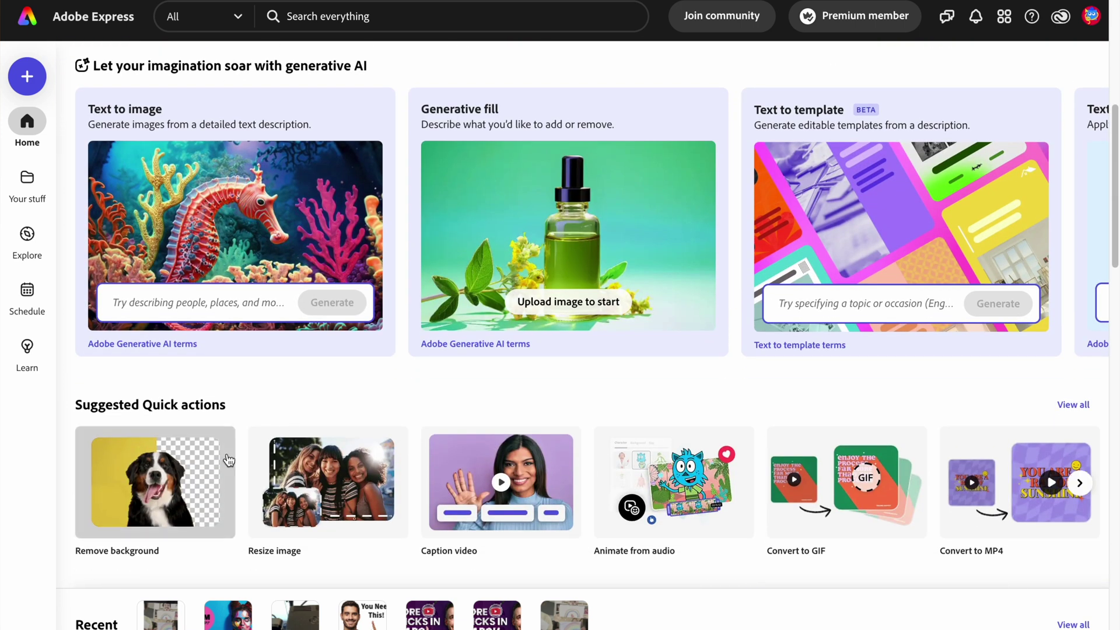
scroll(229, 461, down, 3)
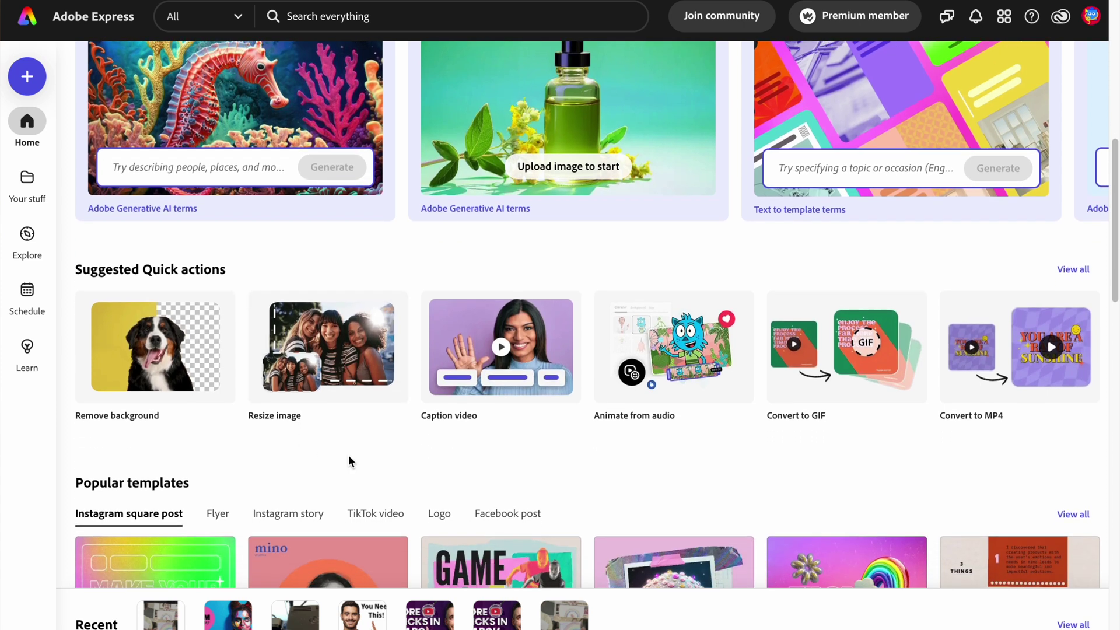
scroll(327, 350, right, 5)
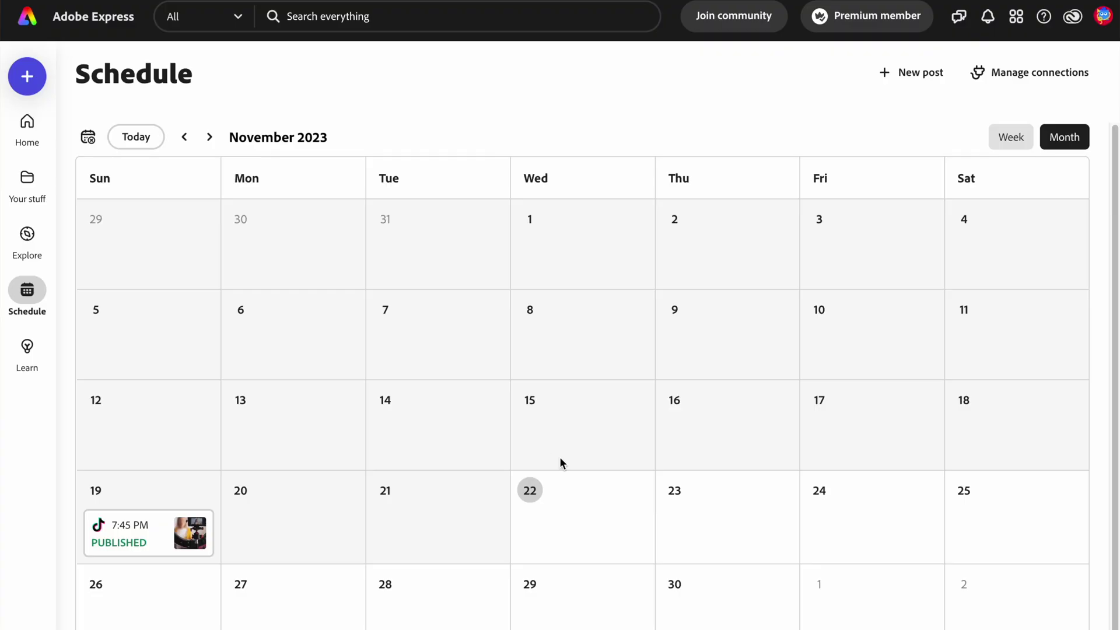
Open Settings > Connections: Facebook, Instagram, X, LinkedIn, TikTok connected; Pinterest not connected.
click(1007, 74)
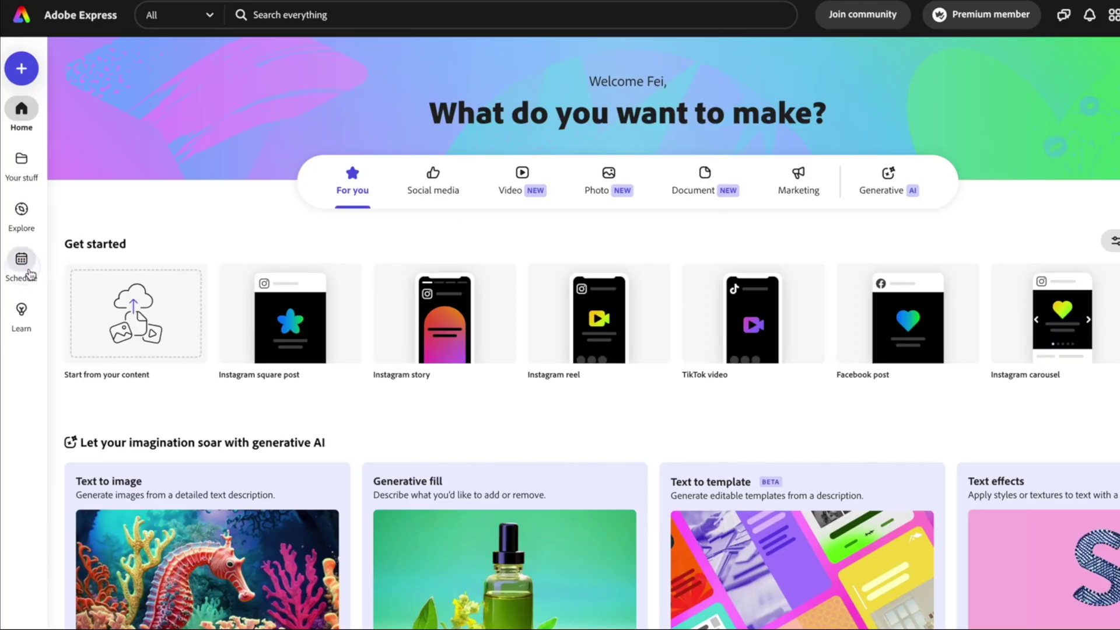
click(29, 271)
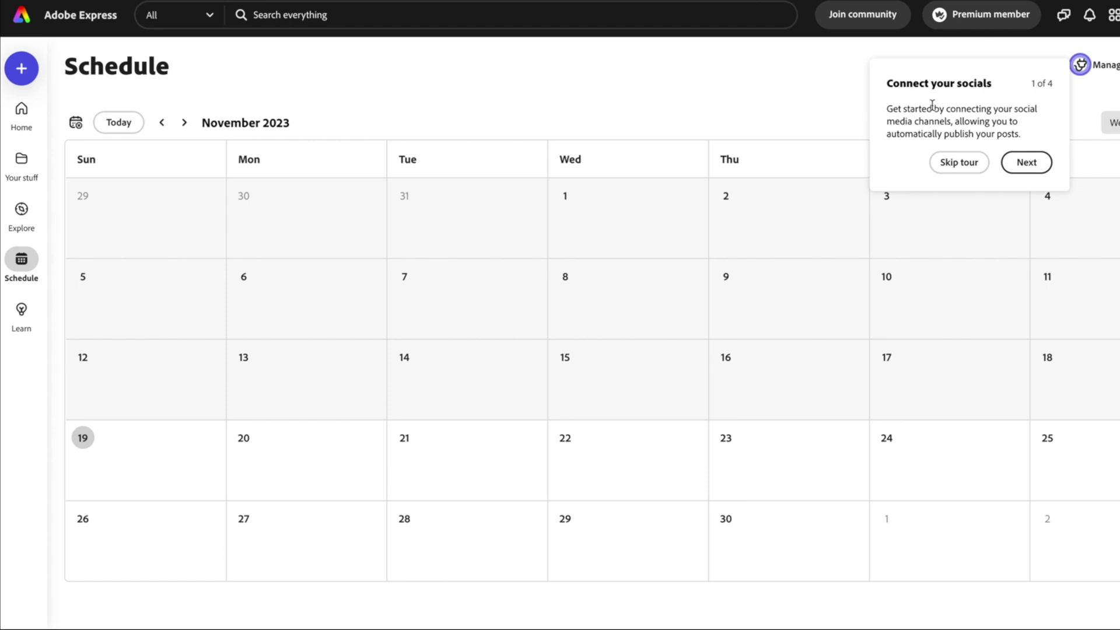
click(1044, 157)
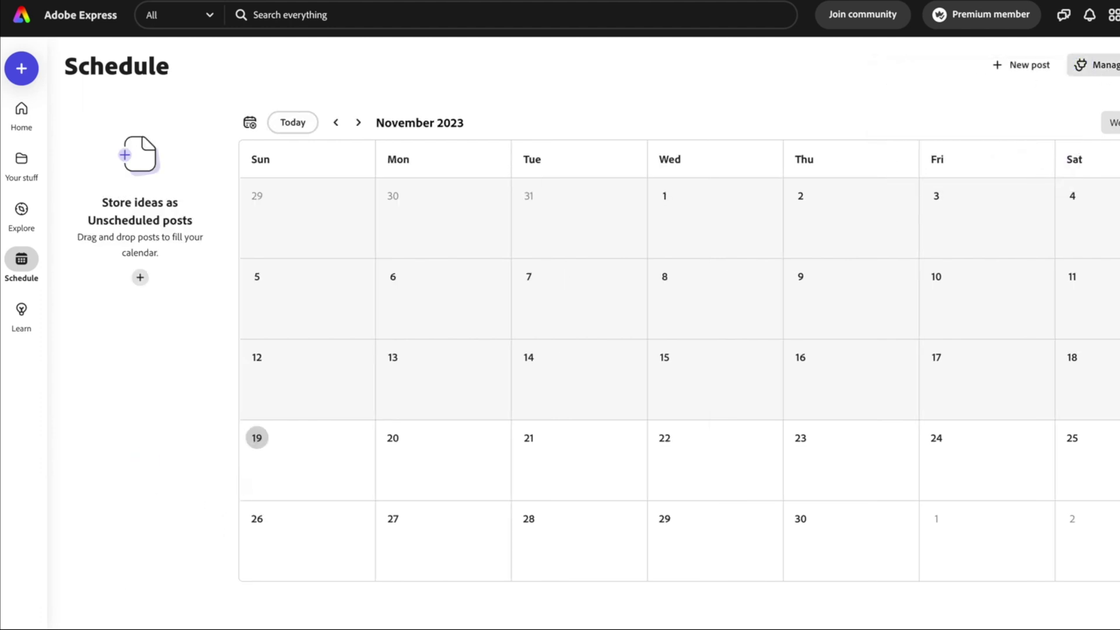
click(1097, 64)
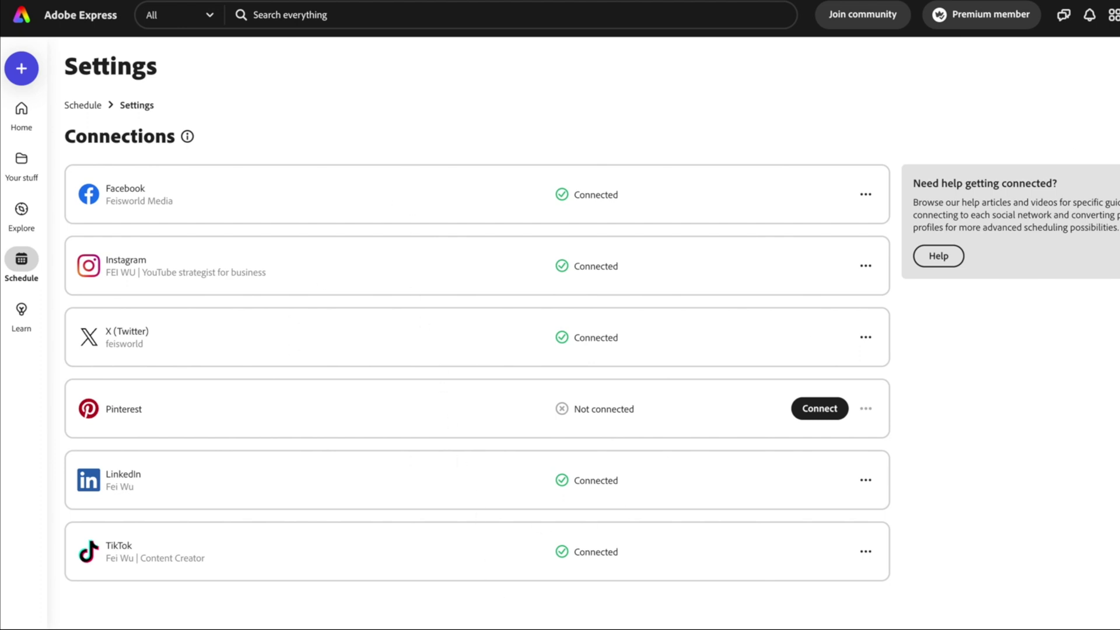
Return from Settings to the November 2023 Schedule calendar via the Schedule breadcrumb.
click(82, 105)
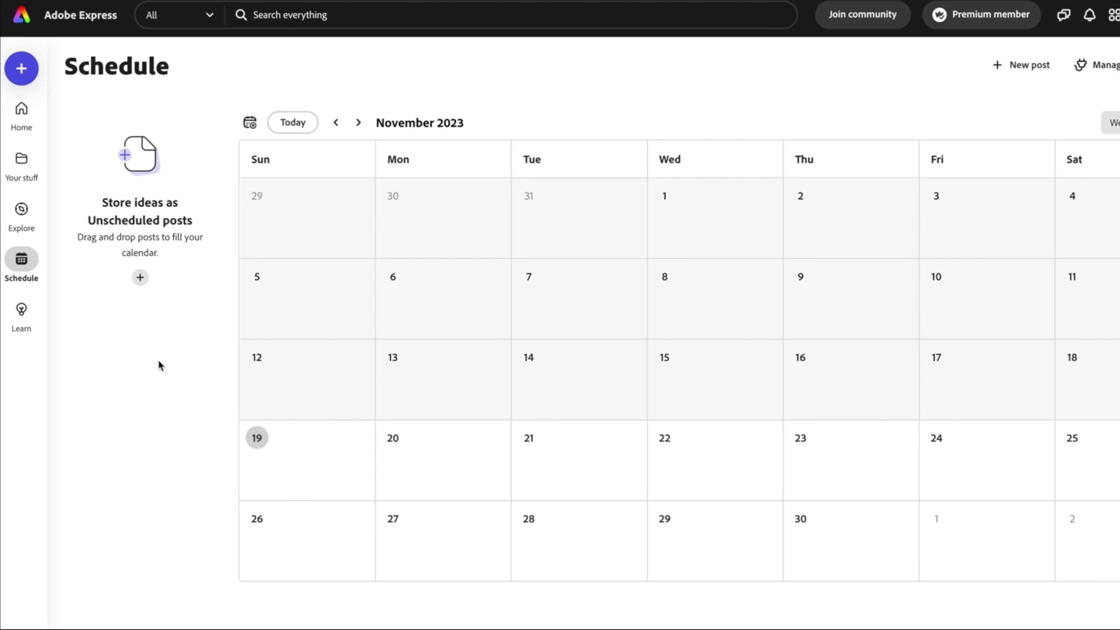
Start a new unscheduled post targeting Facebook, Instagram, X, LinkedIn and TikTok.
click(140, 278)
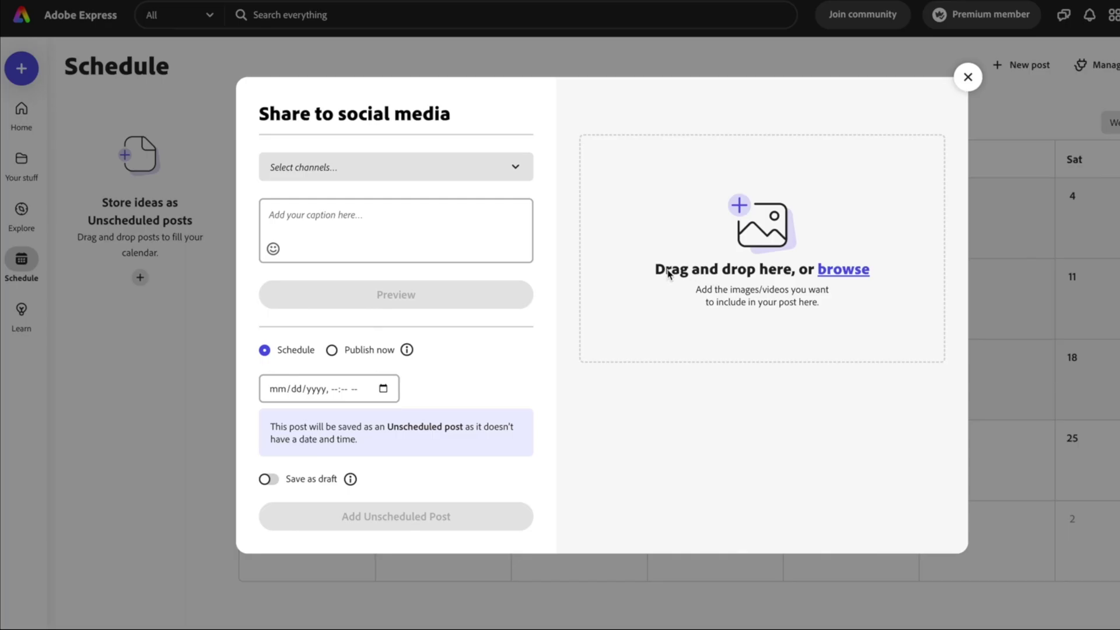
click(494, 172)
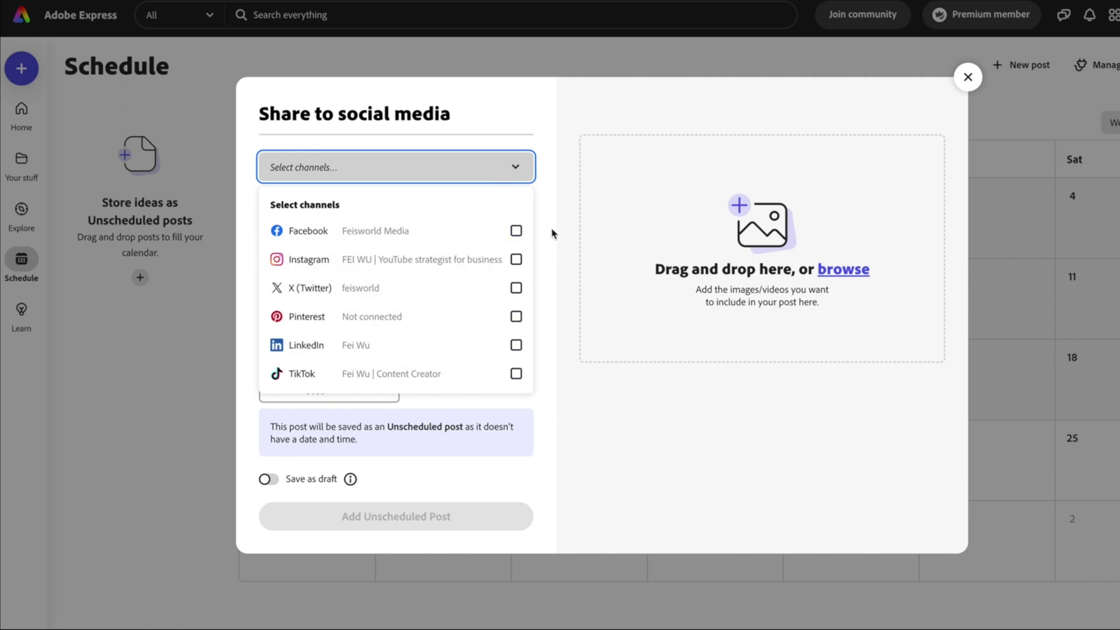
click(516, 231)
click(516, 259)
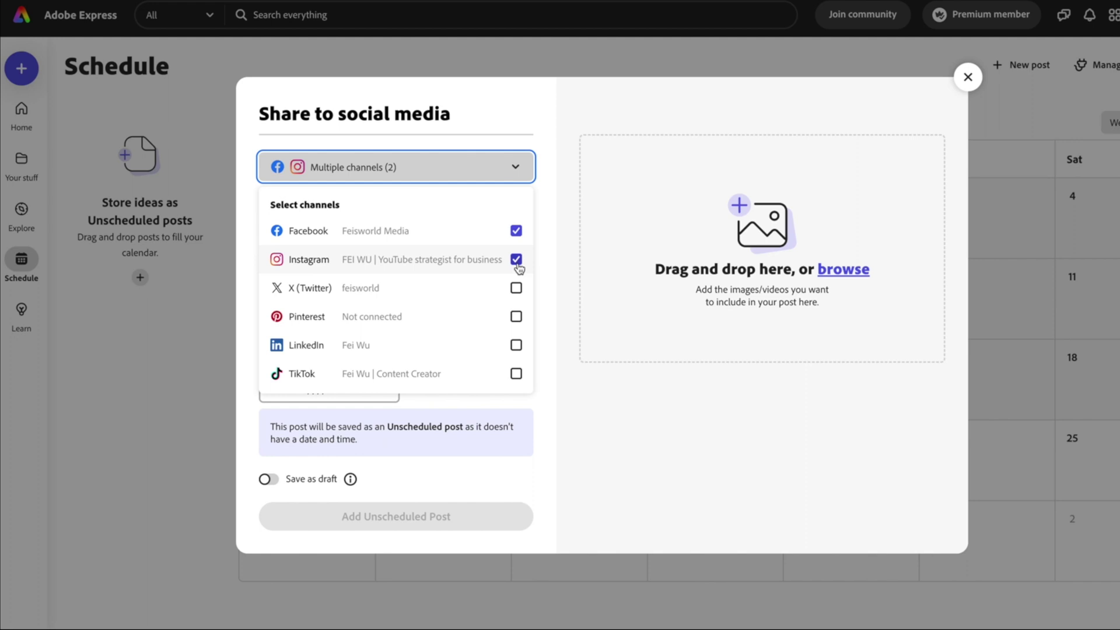
click(515, 288)
click(516, 345)
click(516, 374)
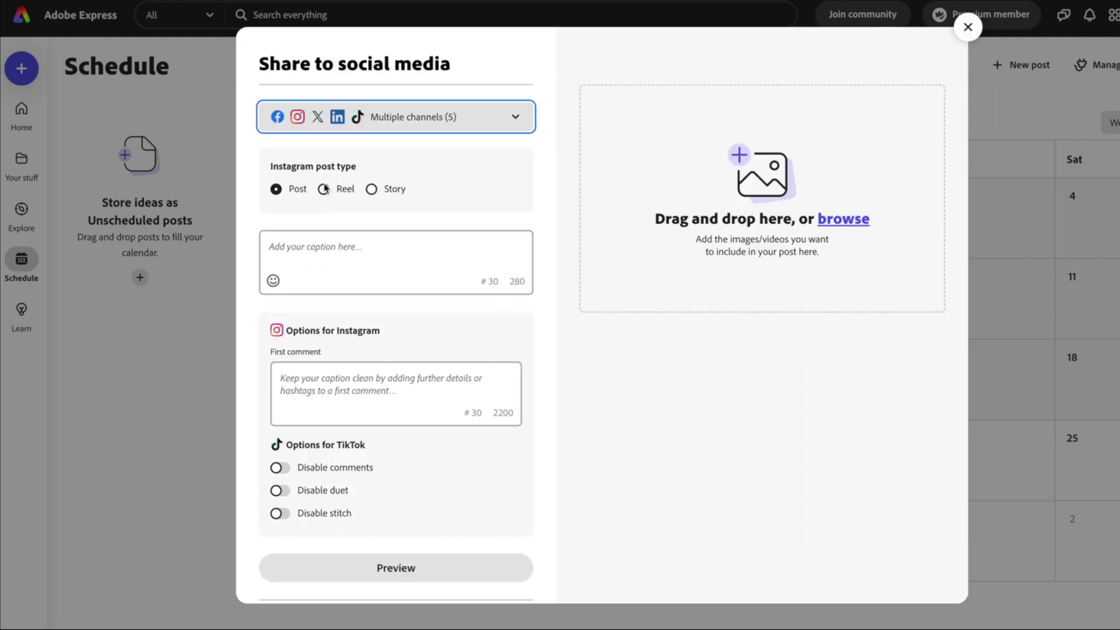
Try Instagram's Reel and Story post types, then settle on Post.
click(323, 189)
click(371, 189)
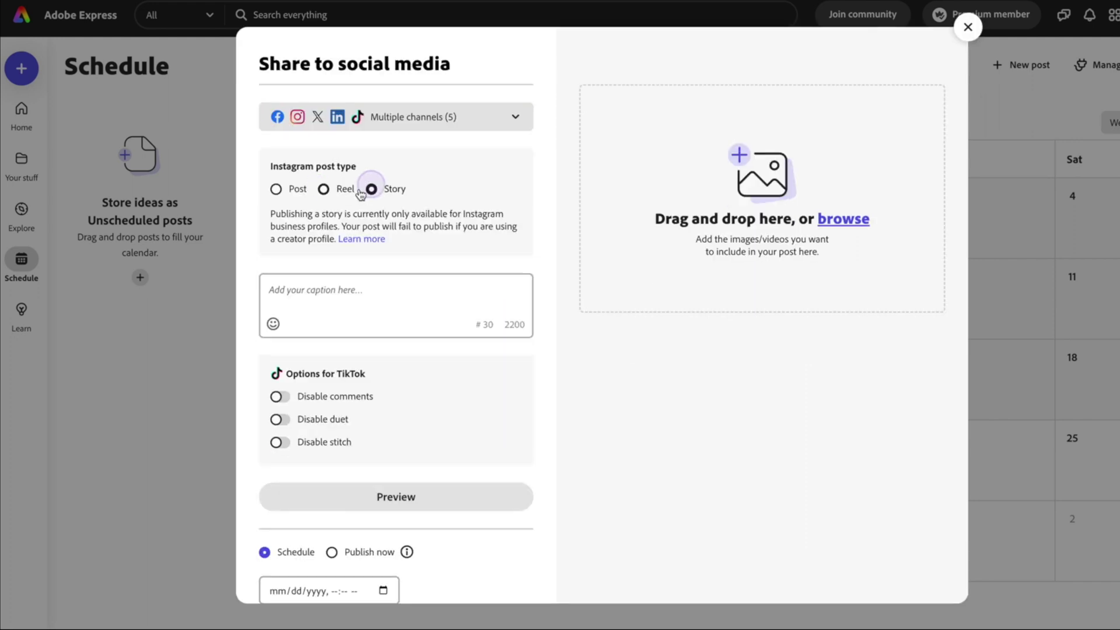
click(276, 189)
Set the Instagram post type to Post and click into the first comment field.
click(396, 249)
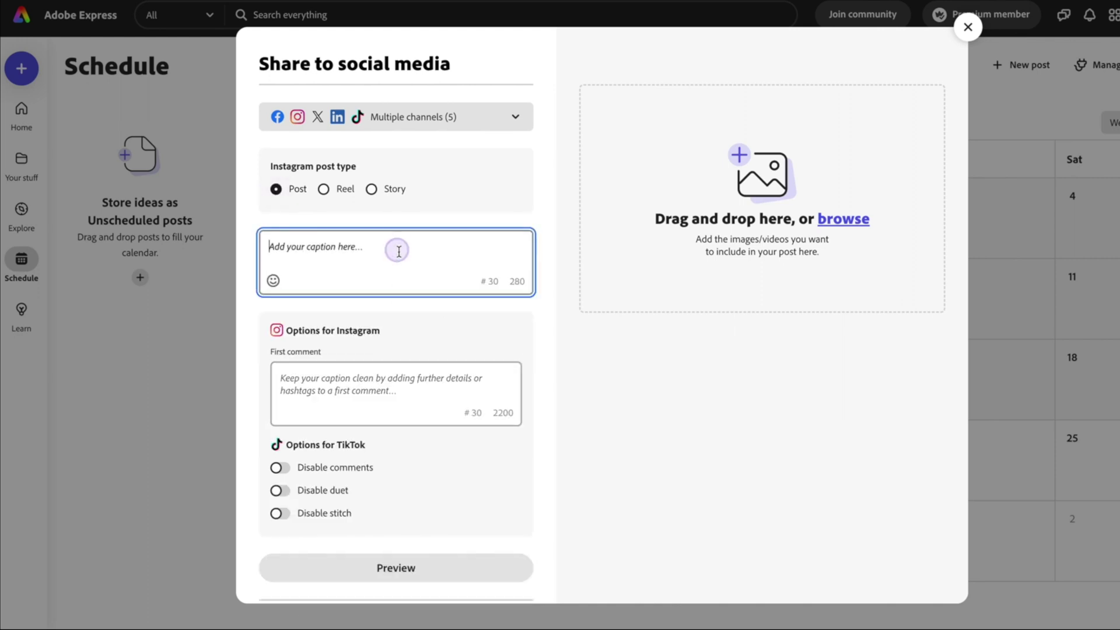
scroll(523, 268, down, 2)
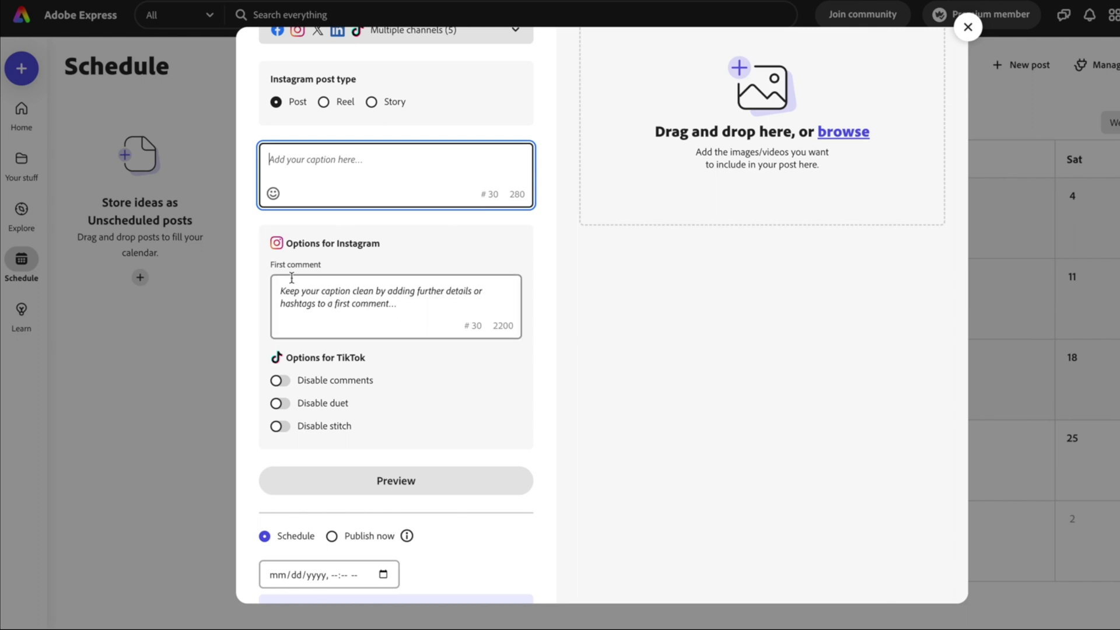
triple_click(310, 263)
click(393, 266)
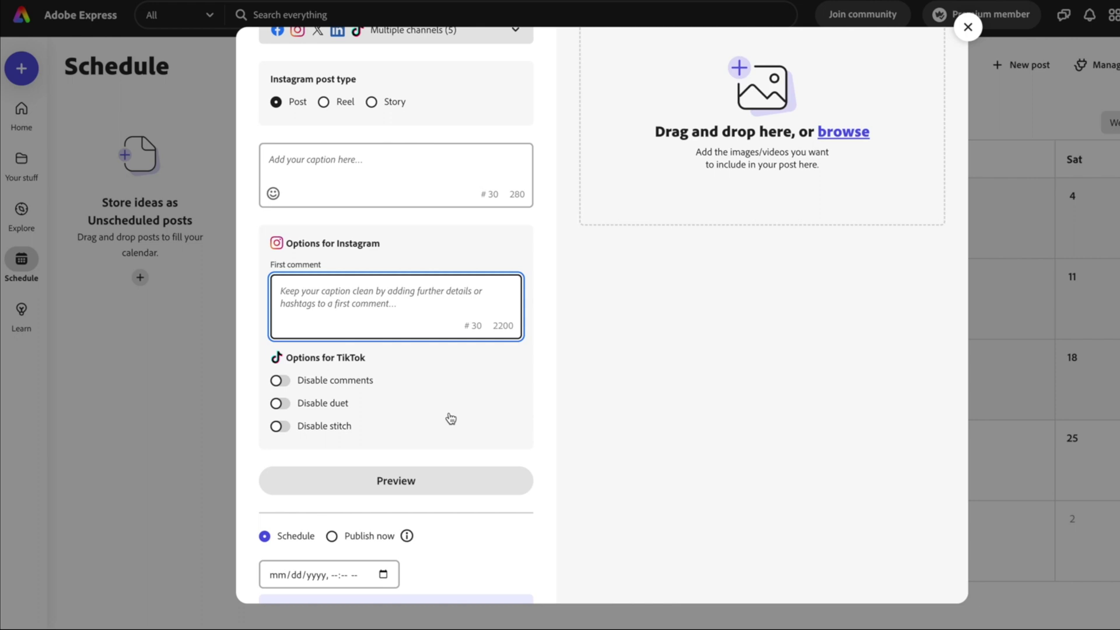
scroll(450, 415, down, 1)
click(543, 415)
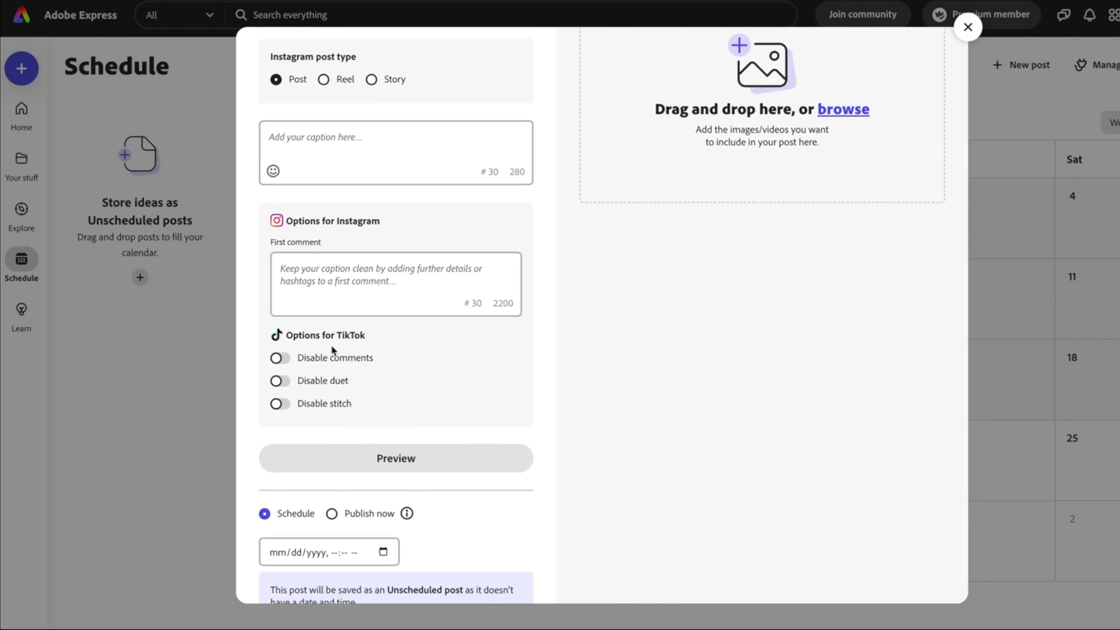
Turn off TikTok's Disable comments option, leaving the schedule date empty.
click(280, 361)
scroll(526, 403, down, 2)
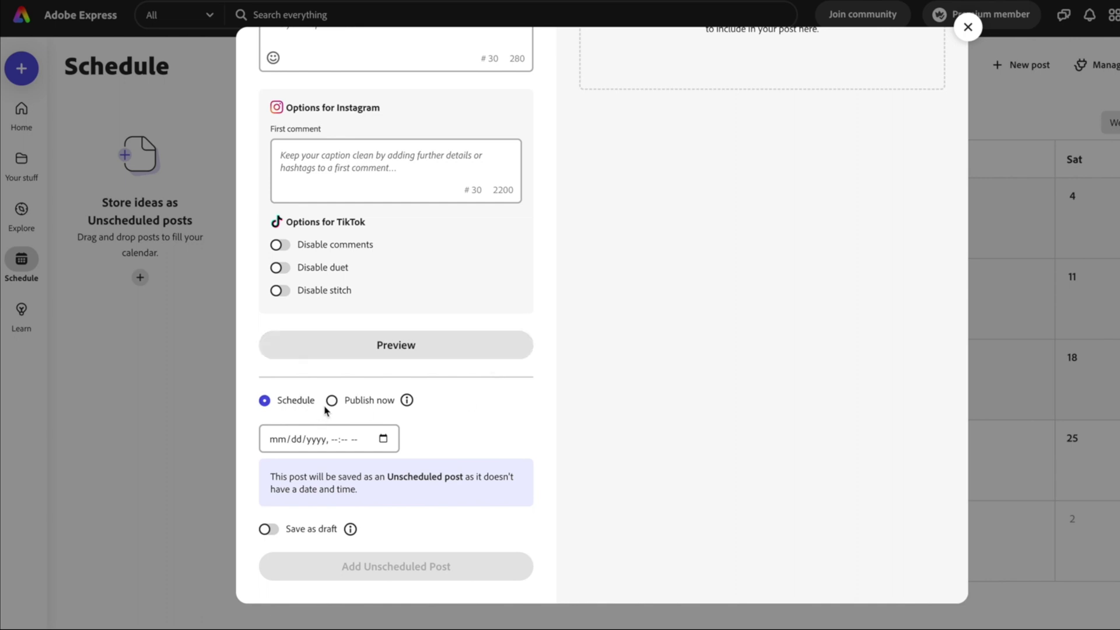
mouse_move(407, 404)
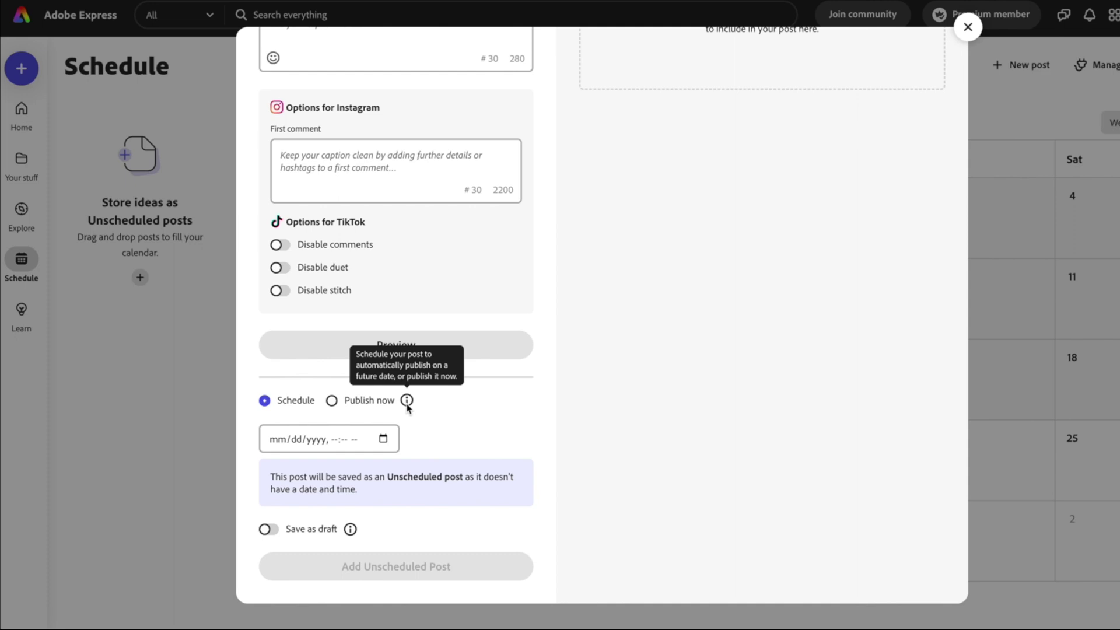
Pick May 2024 to date the post 05/19/2024, 11:49 AM, and enable Save as draft.
click(383, 441)
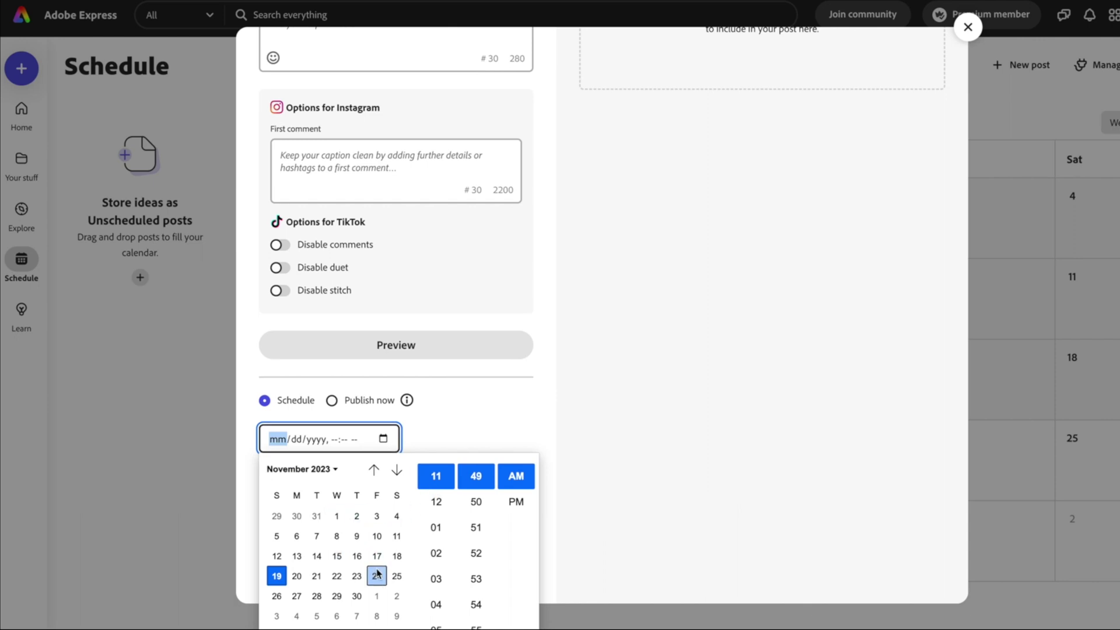
click(336, 470)
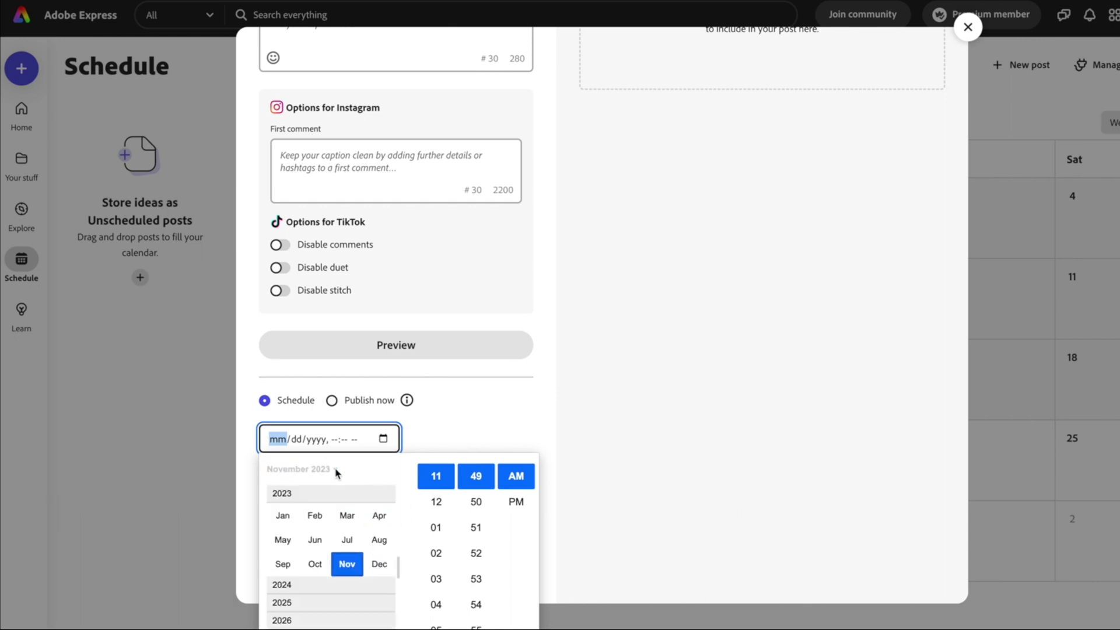
click(284, 541)
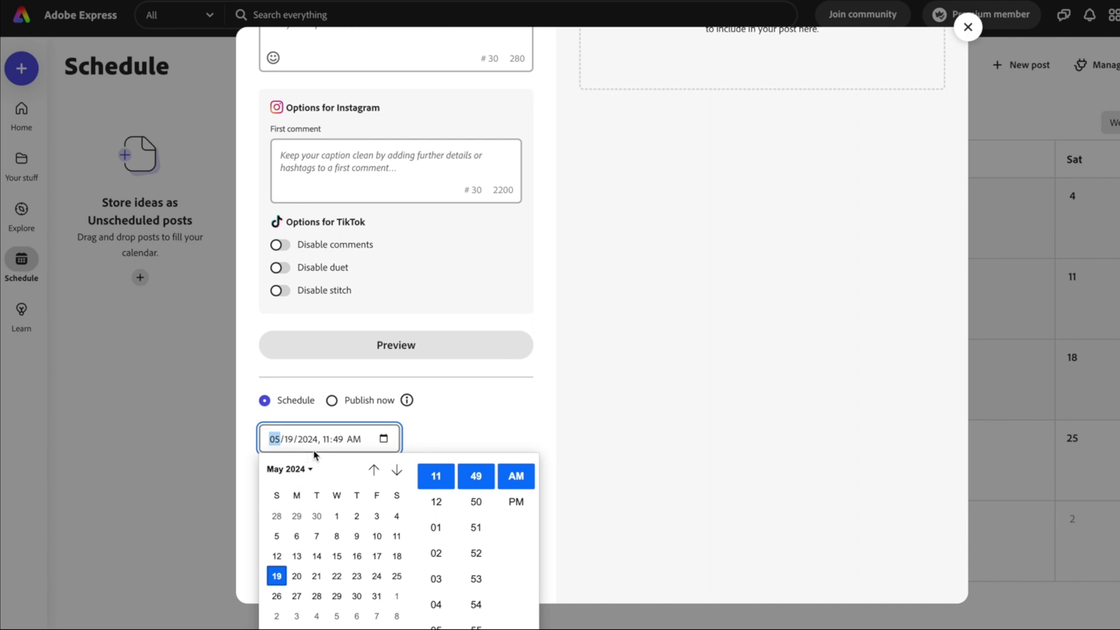
click(534, 404)
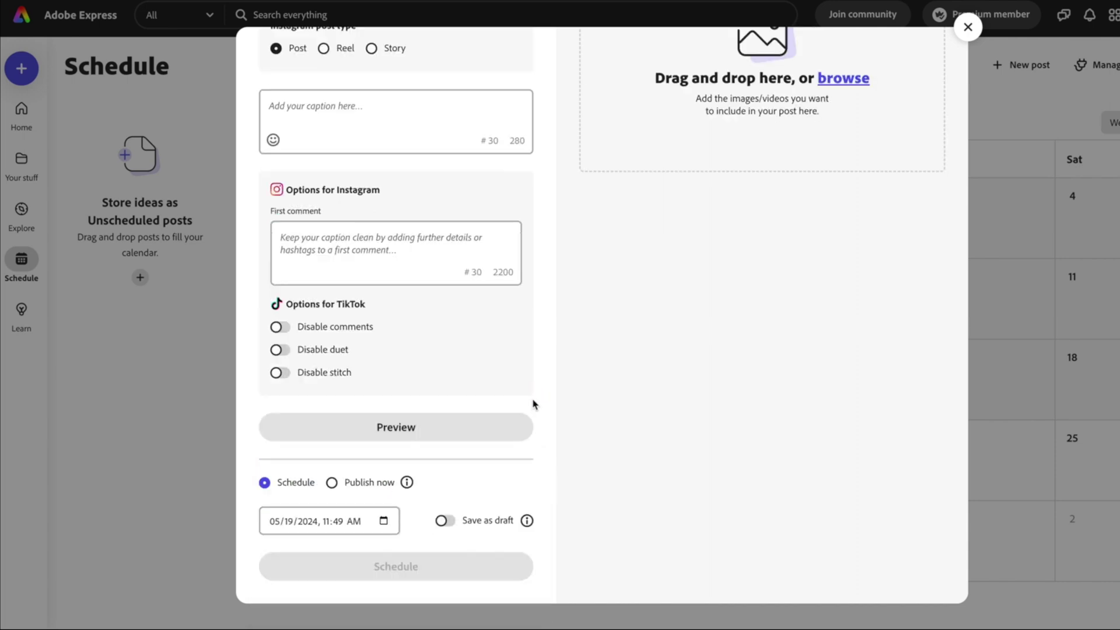
click(445, 521)
scroll(612, 482, up, 3)
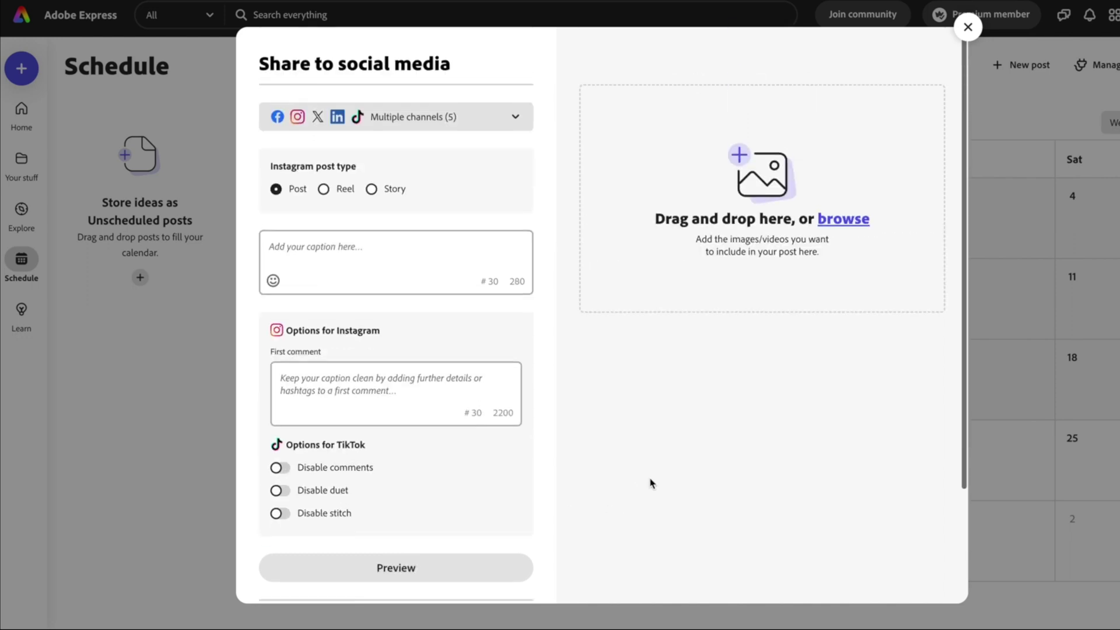
Browse media in the Shared with you, Recent and Your device tabs, then close both dialogs.
click(844, 220)
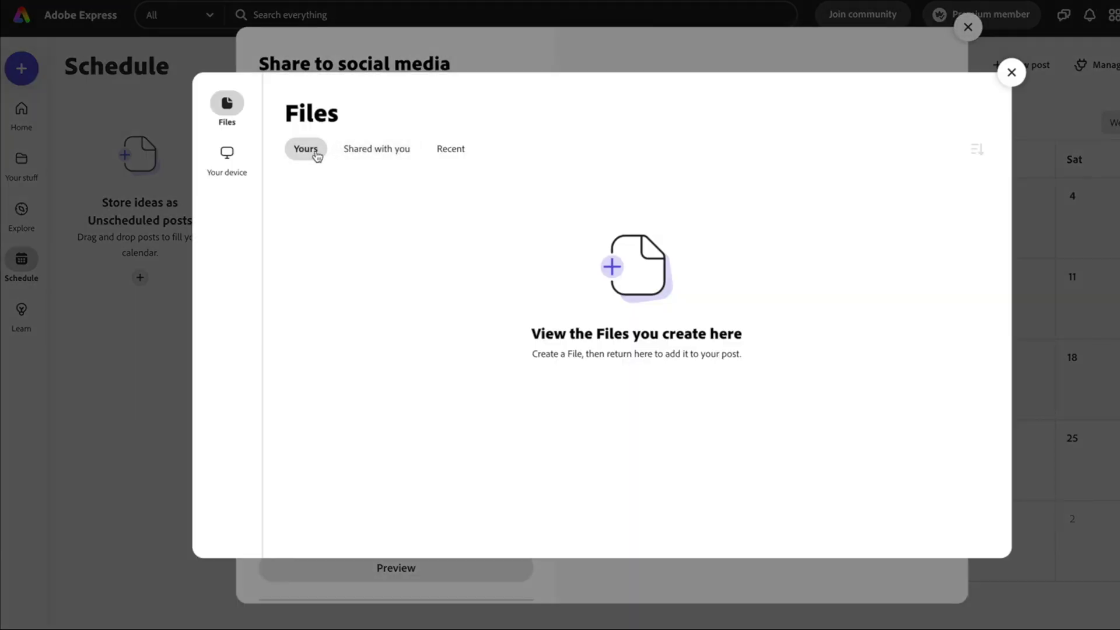
click(372, 150)
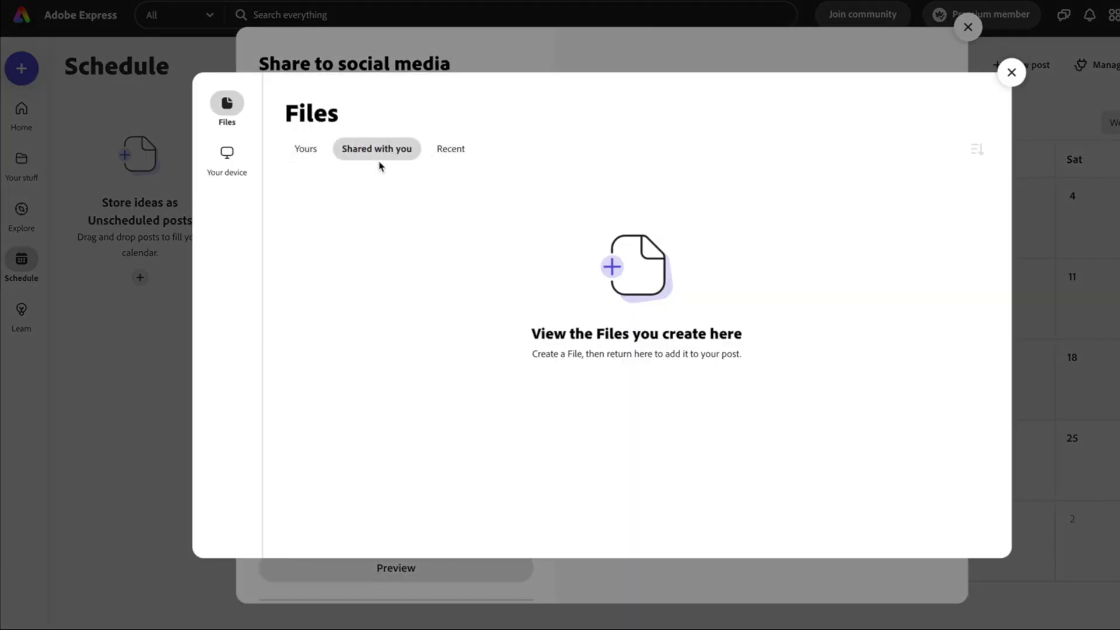
click(455, 147)
click(227, 155)
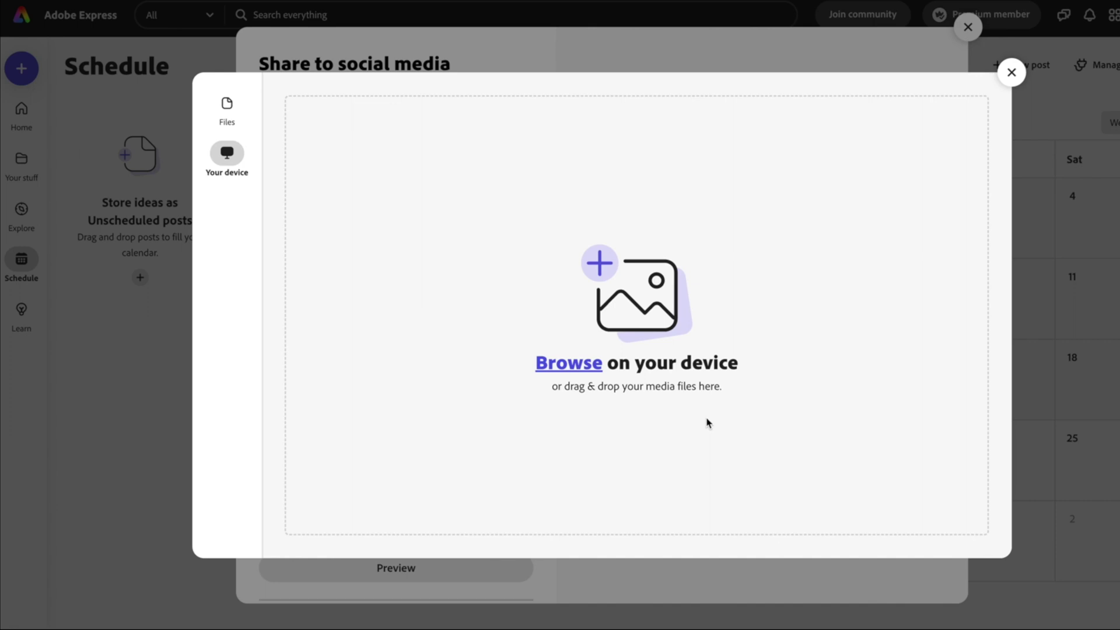
click(1011, 73)
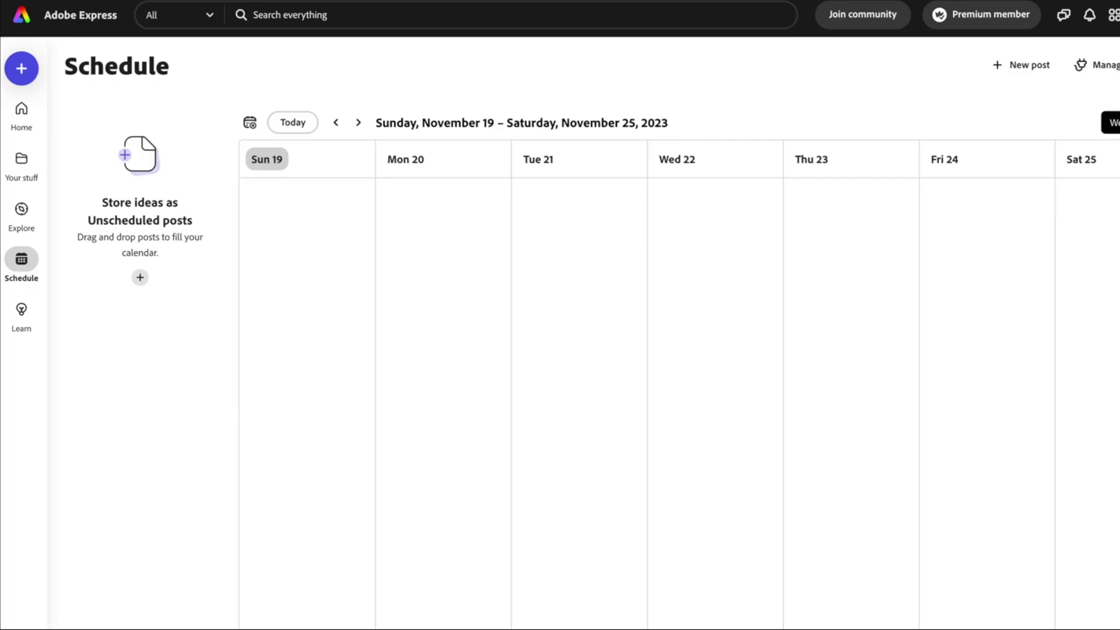
Open a New post dialog targeting five channels with Instagram set to Story.
click(1022, 65)
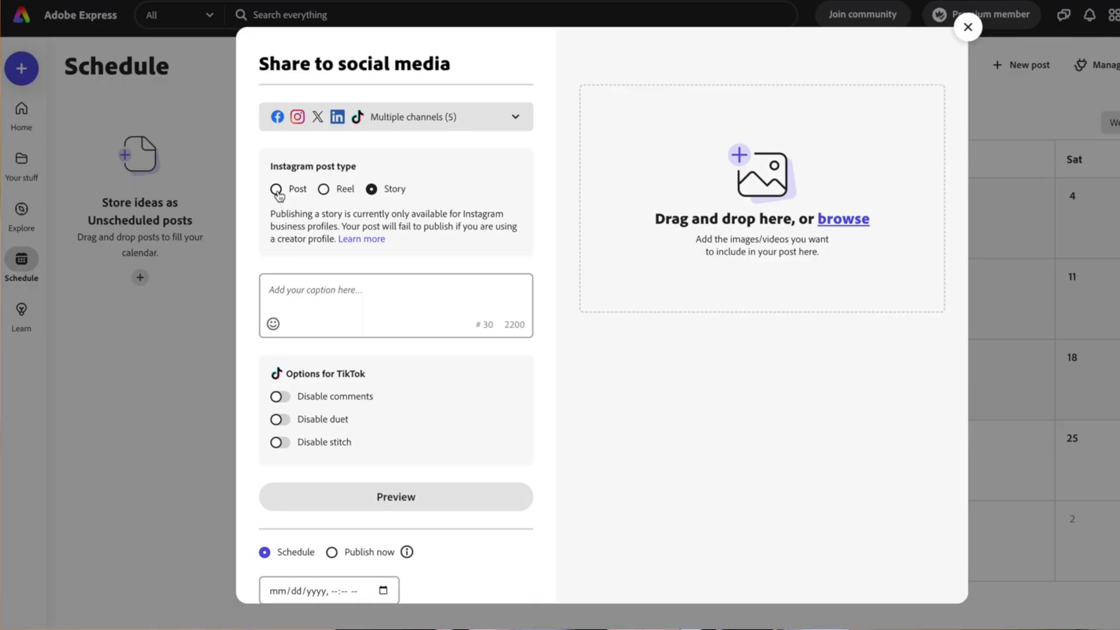
Switch Instagram to Post, visit the caption and first comment fields, and select only Facebook and Instagram.
click(277, 190)
click(382, 283)
scroll(507, 284, down, 2)
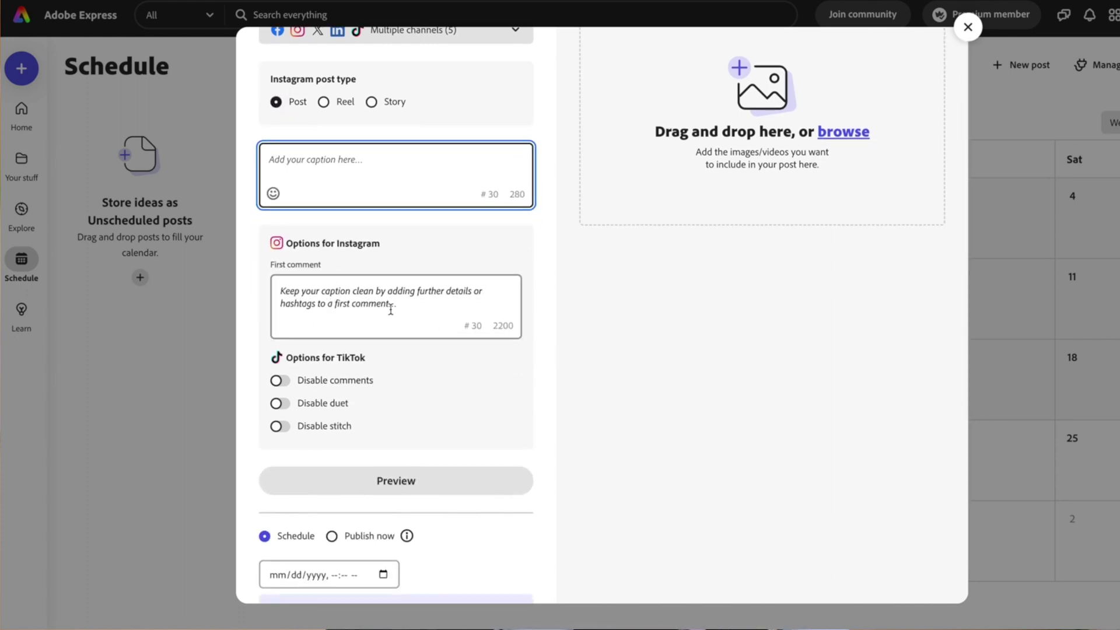
triple_click(334, 267)
click(521, 282)
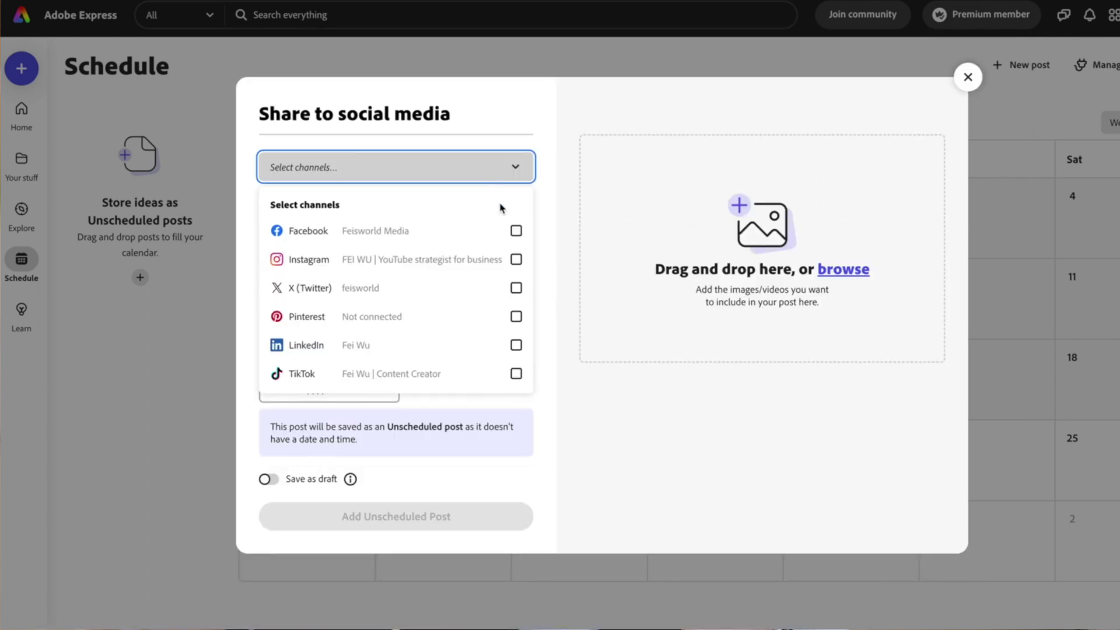
click(516, 231)
click(517, 260)
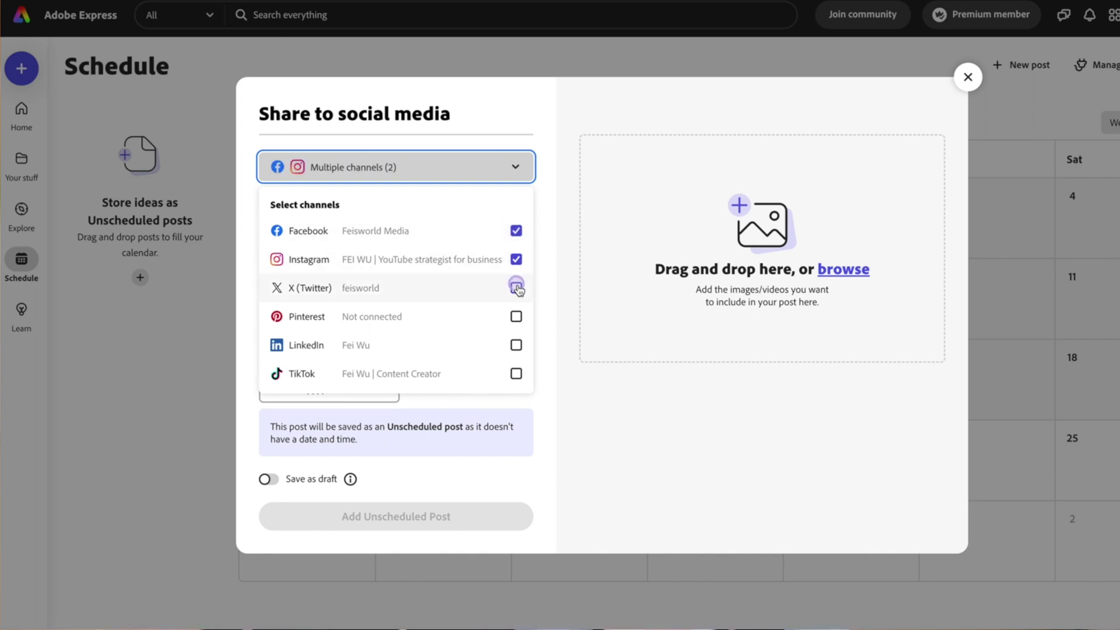